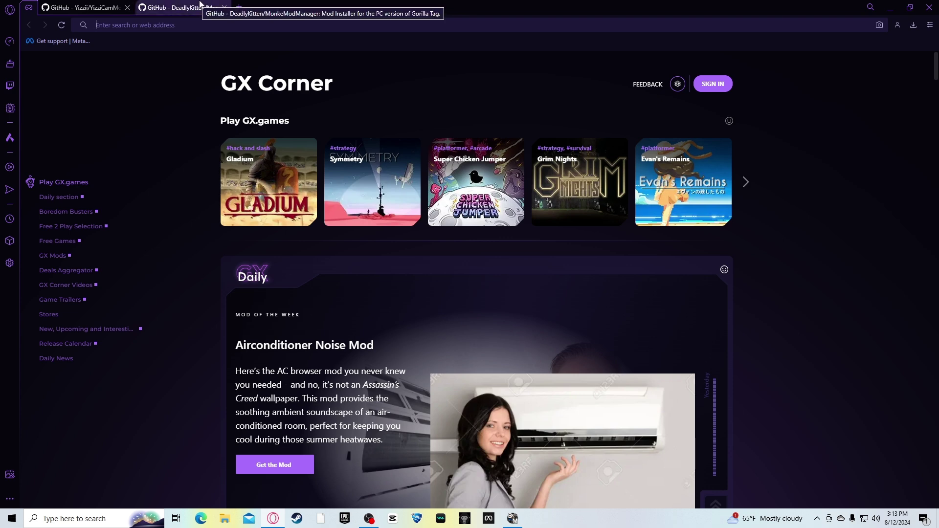
Download MonkeModManager.exe from the v1.3.1 GitHub release into Downloads as MonkeModManager (2).exe.
{"action": "left_click", "coordinate": [166, 9]}
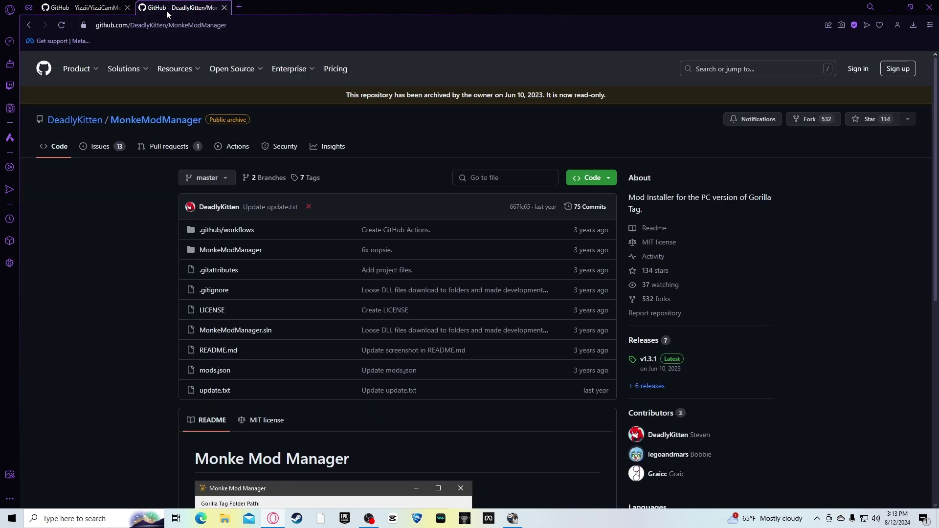
{"action": "left_click", "coordinate": [671, 360]}
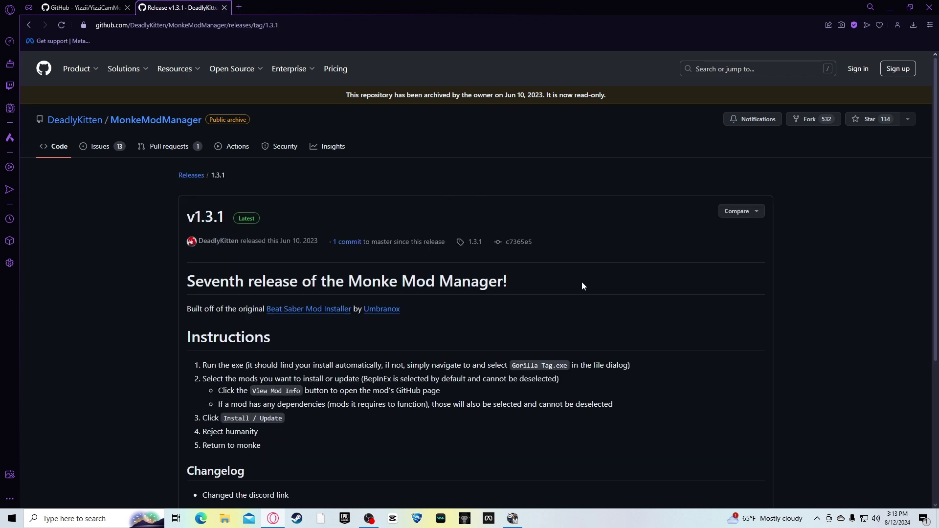
{"action": "scroll", "coordinate": [418, 251], "scroll_direction": "down", "scroll_amount": 4}
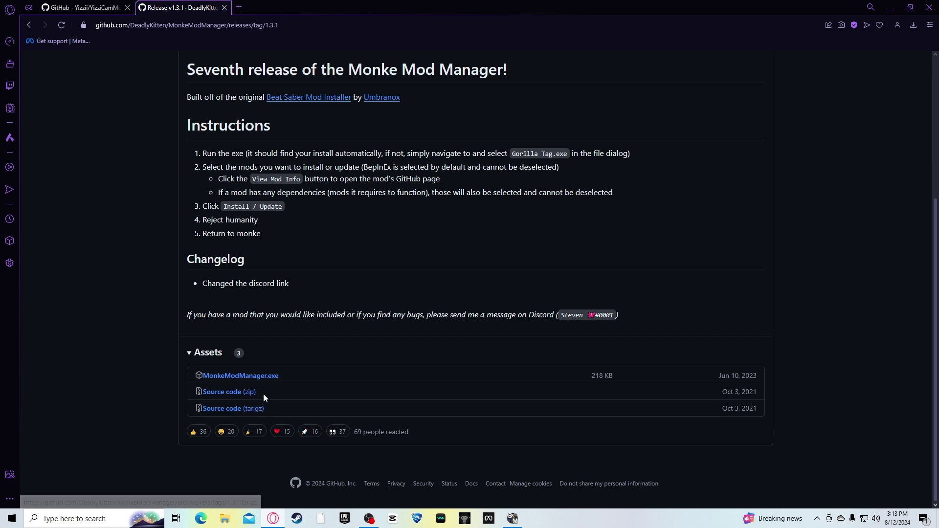
{"action": "left_click", "coordinate": [275, 378]}
{"action": "left_click", "coordinate": [270, 378]}
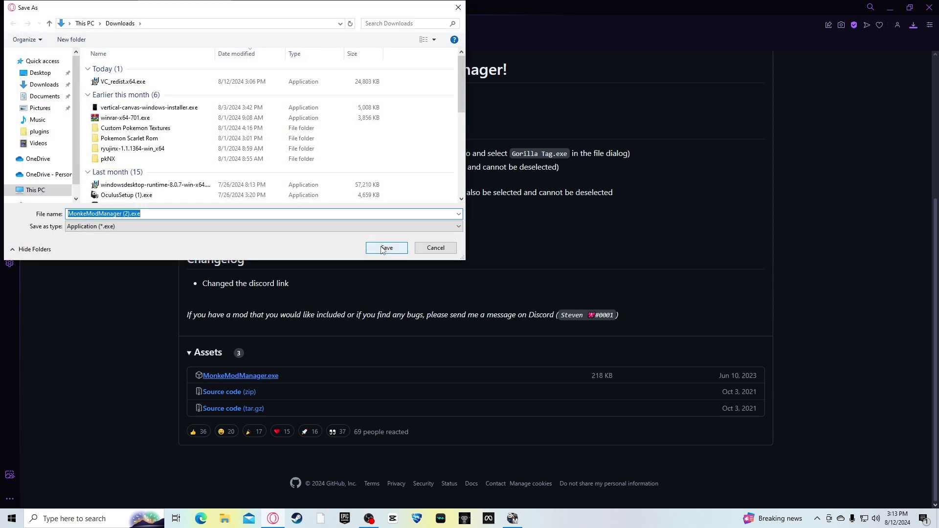
{"action": "left_click", "coordinate": [386, 249]}
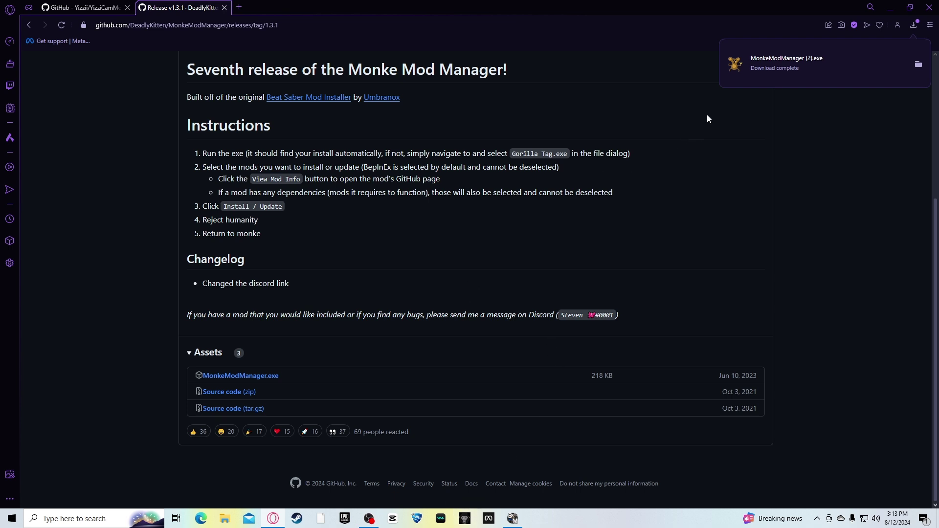
Run MonkeModManager (2).exe and point it to Gorilla Tag.exe in Program Files\Oculus\Software\Software\another-axiom-gorilla-tag.
{"action": "left_click", "coordinate": [766, 60]}
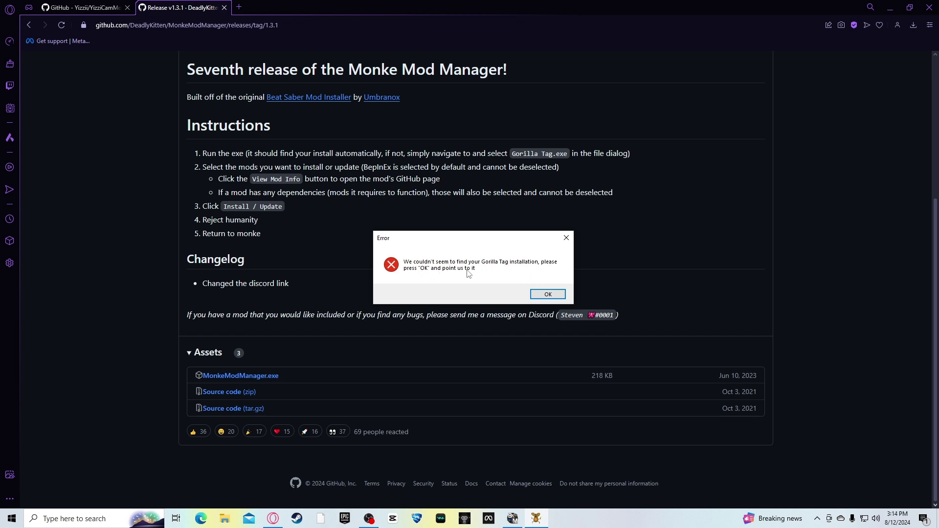
{"action": "left_click", "coordinate": [547, 295]}
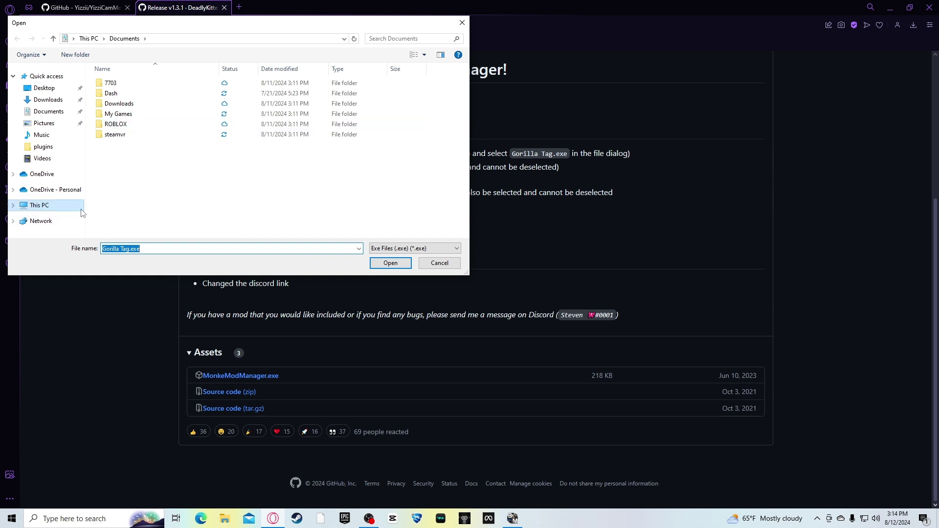
{"action": "left_click", "coordinate": [78, 209]}
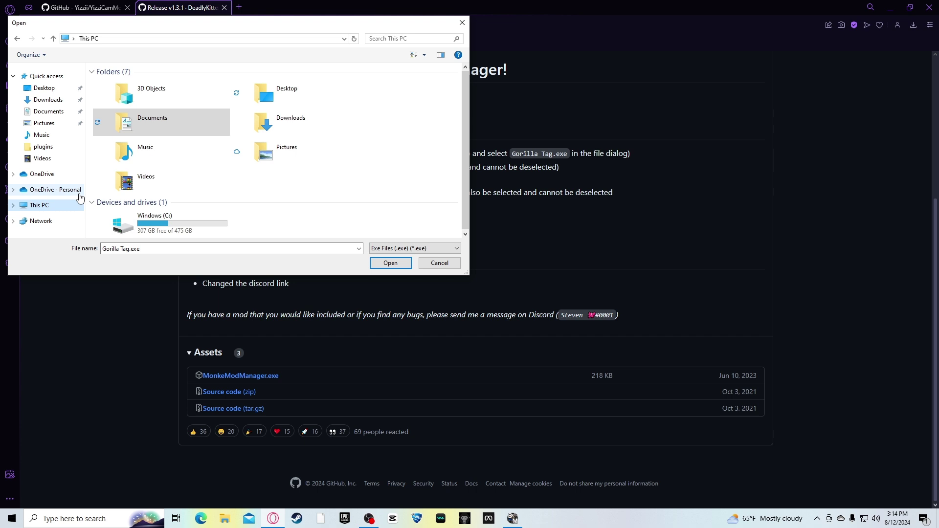
{"action": "double_click", "coordinate": [168, 221]}
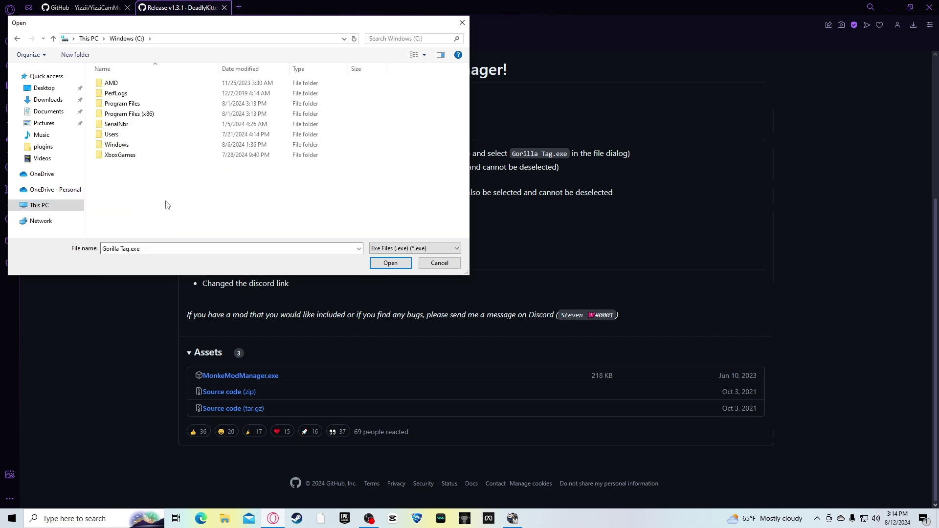
{"action": "double_click", "coordinate": [151, 105]}
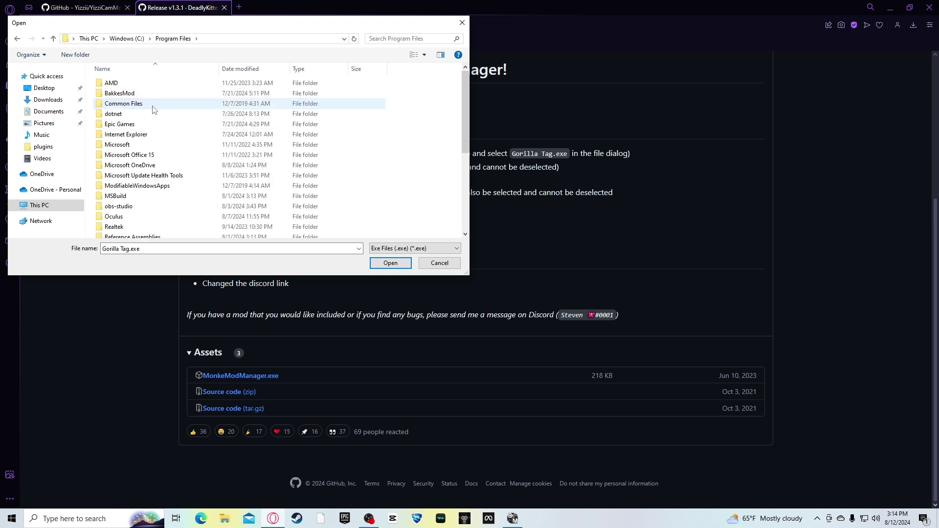
{"action": "double_click", "coordinate": [163, 216]}
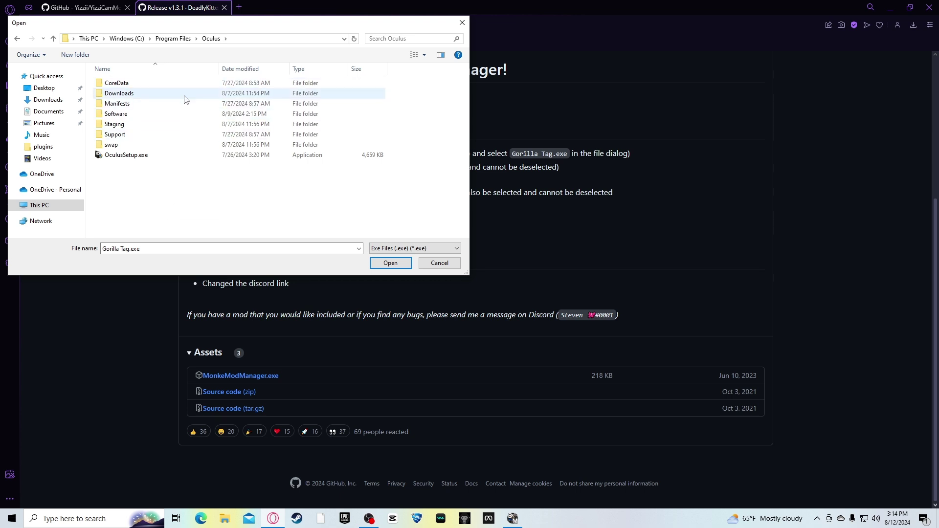
{"action": "left_click", "coordinate": [182, 115]}
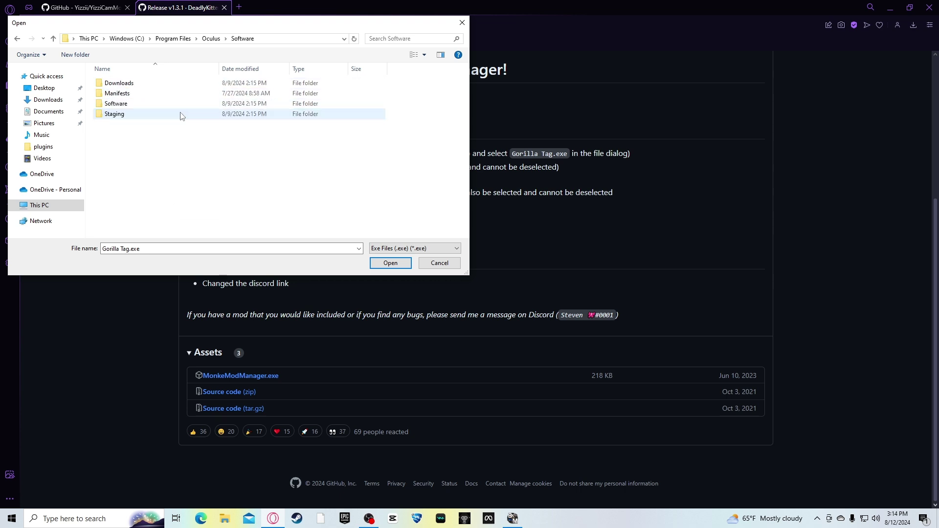
{"action": "double_click", "coordinate": [181, 104]}
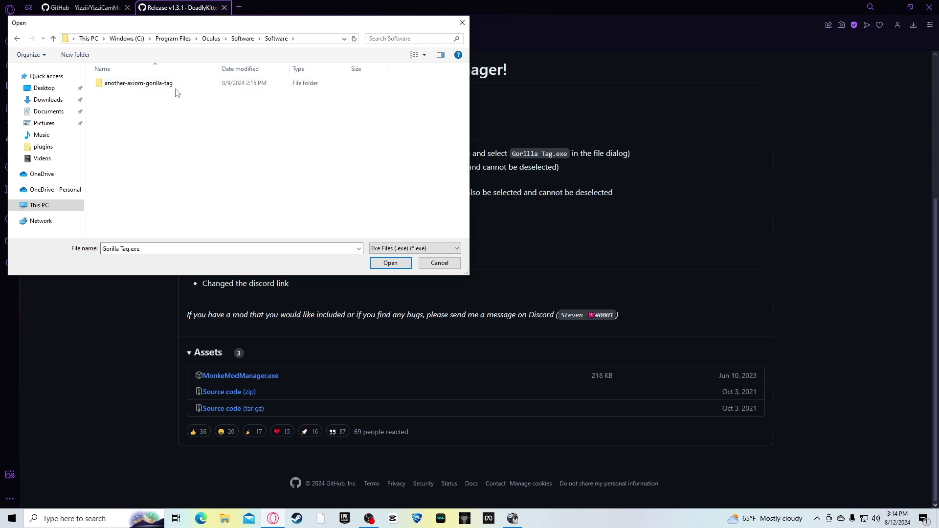
{"action": "double_click", "coordinate": [175, 89]}
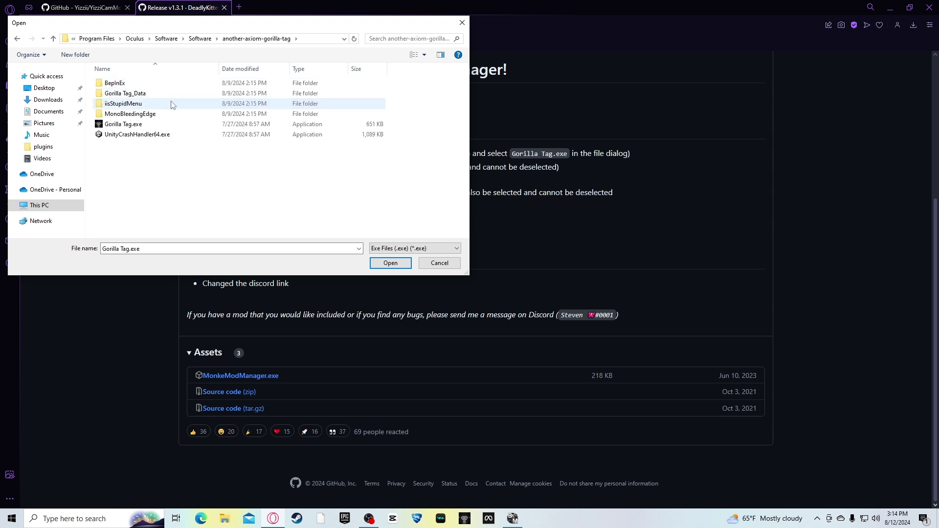
{"action": "left_click", "coordinate": [168, 125]}
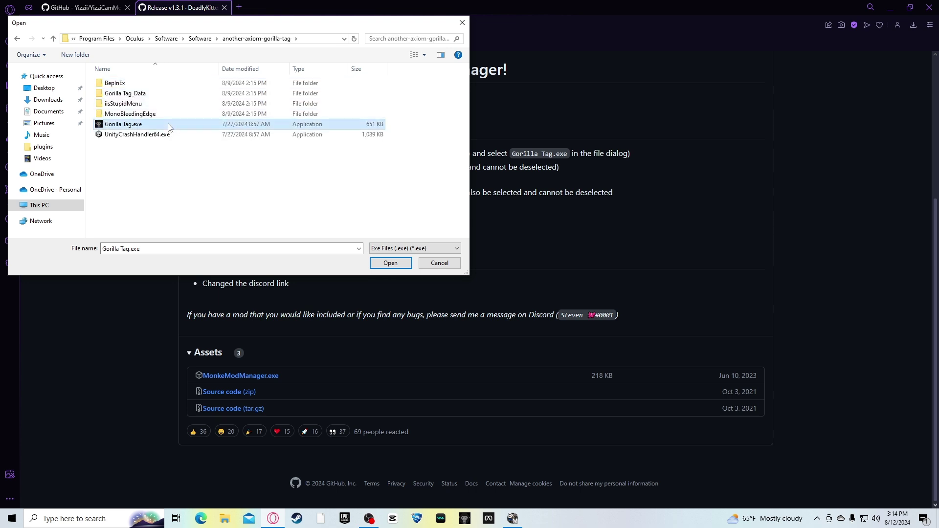
{"action": "left_click", "coordinate": [390, 263]}
Check the mod list with BepInEx and Computer Interface selected, then minimize Monke Mod Manager.
{"action": "scroll", "coordinate": [382, 243], "scroll_direction": "down", "scroll_amount": 6}
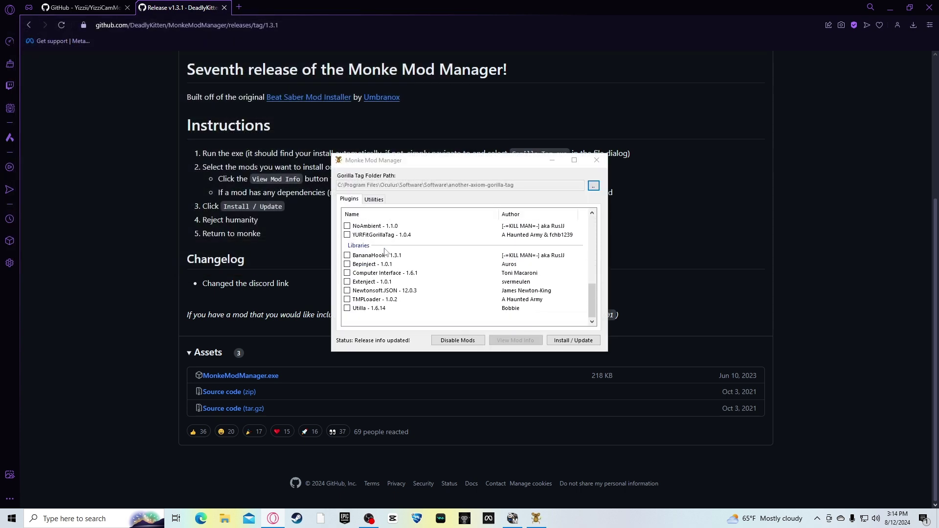
{"action": "scroll", "coordinate": [379, 240], "scroll_direction": "up", "scroll_amount": 6}
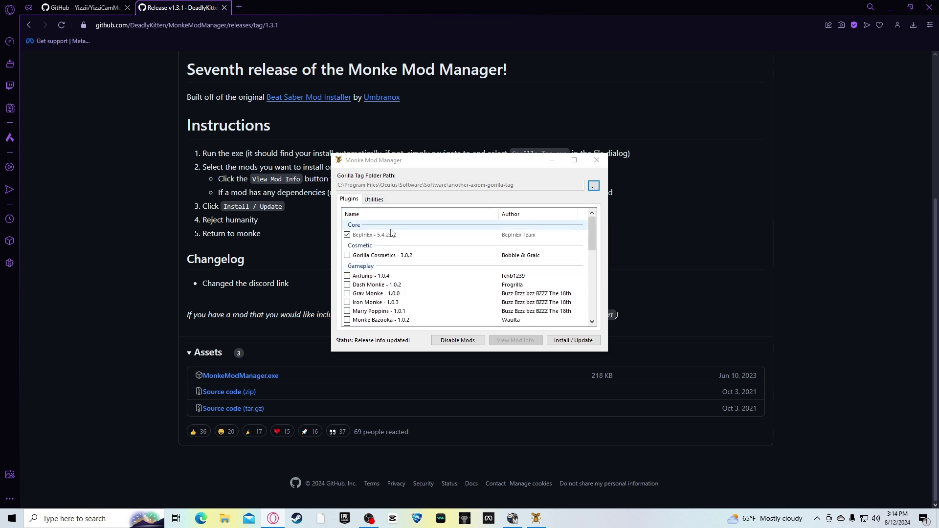
{"action": "scroll", "coordinate": [392, 234], "scroll_direction": "down", "scroll_amount": 6}
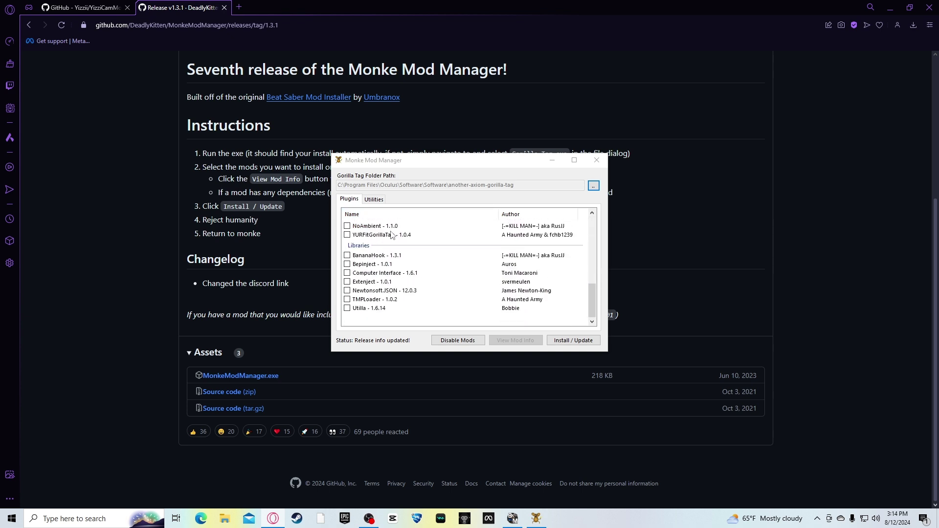
{"action": "scroll", "coordinate": [392, 235], "scroll_direction": "up", "scroll_amount": 6}
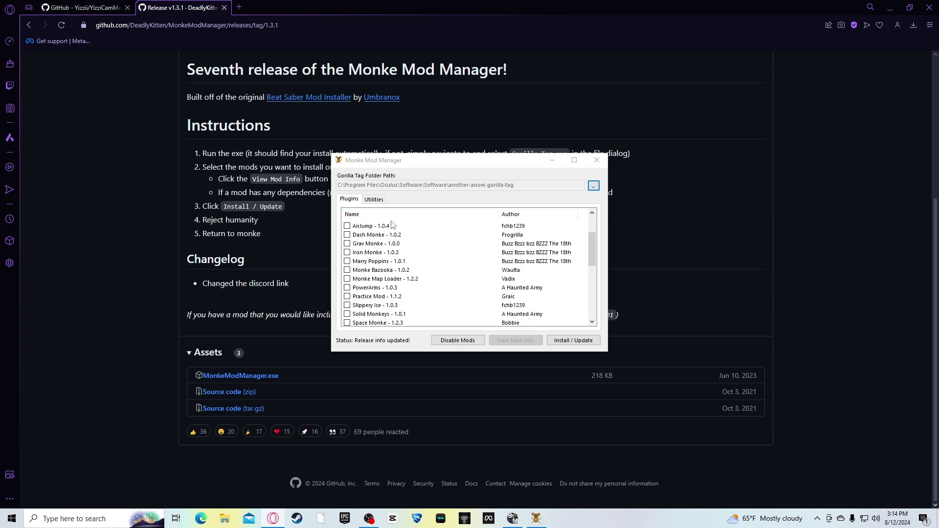
{"action": "scroll", "coordinate": [392, 224], "scroll_direction": "down", "scroll_amount": 6}
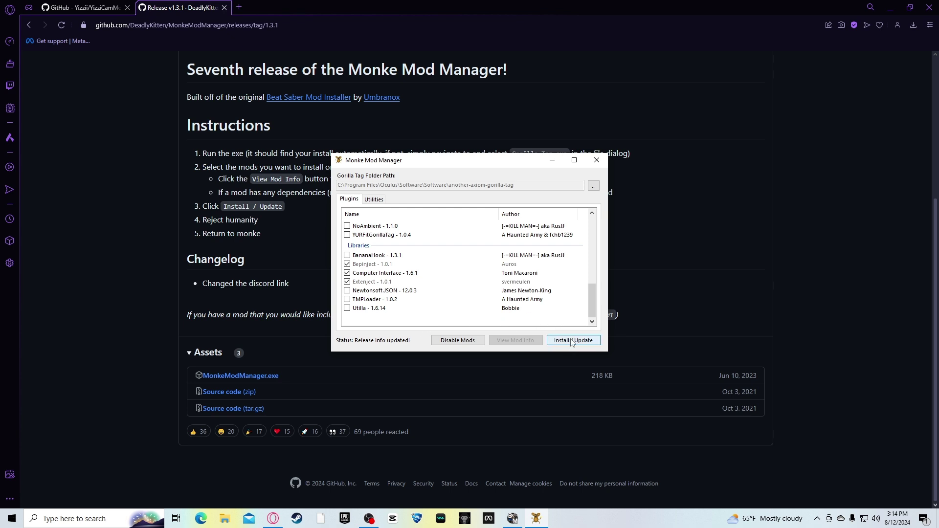
{"action": "scroll", "coordinate": [558, 294], "scroll_direction": "up", "scroll_amount": 8}
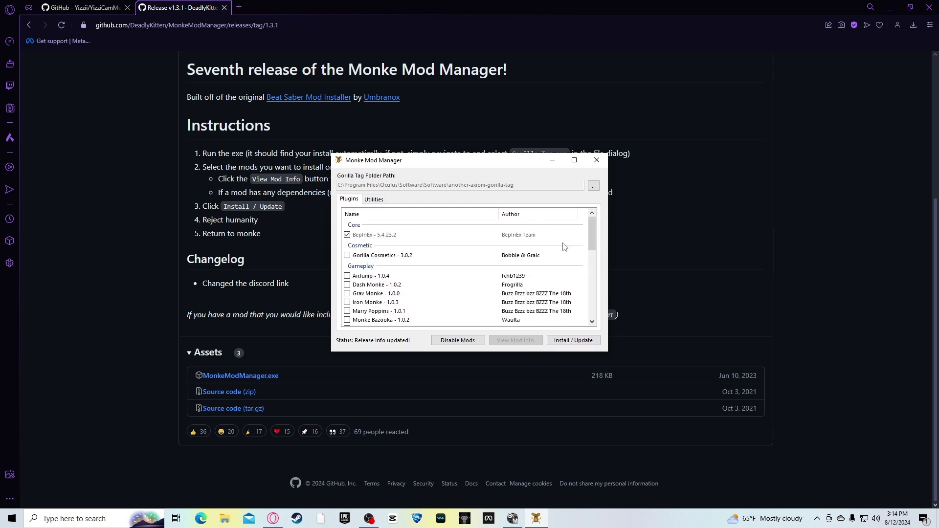
{"action": "left_click", "coordinate": [549, 161]}
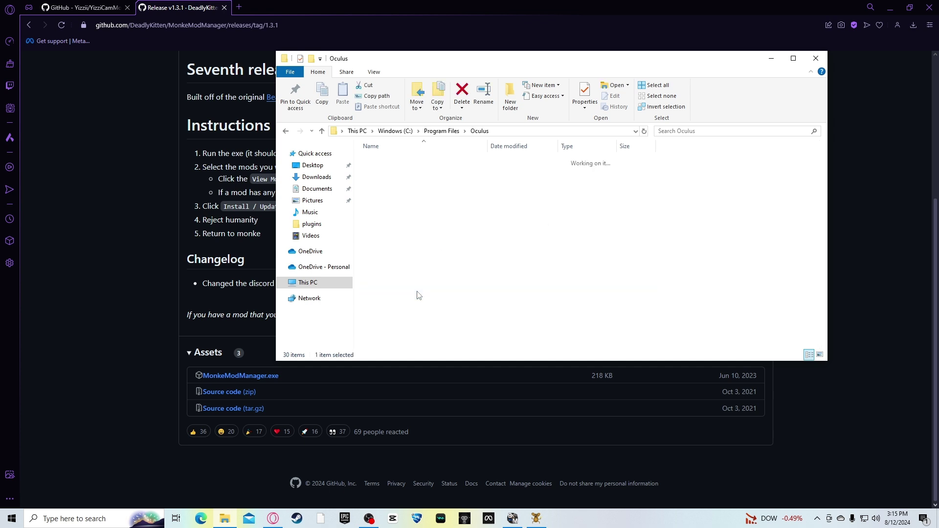
Go from Oculus through Software\Software\another-axiom-gorilla-tag\BepInEx into the plugins folder.
{"action": "double_click", "coordinate": [413, 195]}
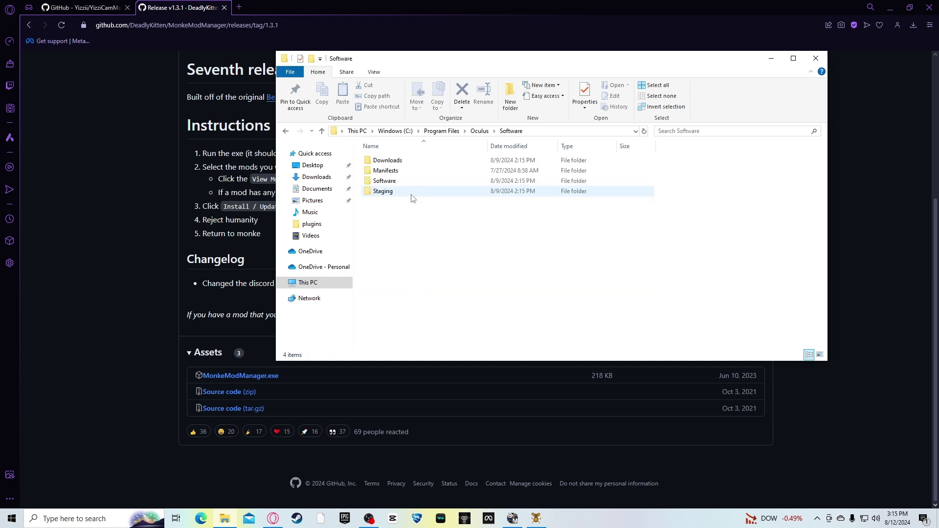
{"action": "double_click", "coordinate": [412, 181]}
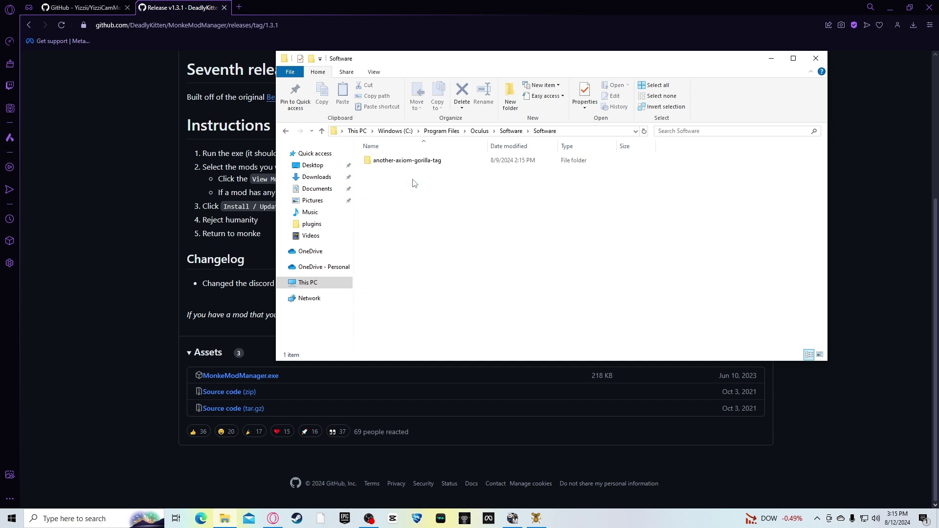
{"action": "left_click", "coordinate": [417, 166]}
{"action": "double_click", "coordinate": [417, 162]}
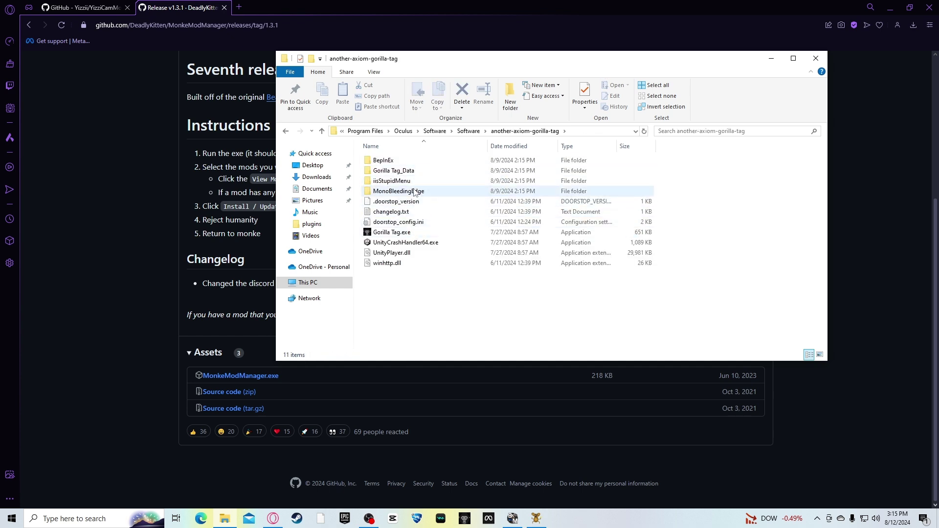
{"action": "double_click", "coordinate": [392, 161]}
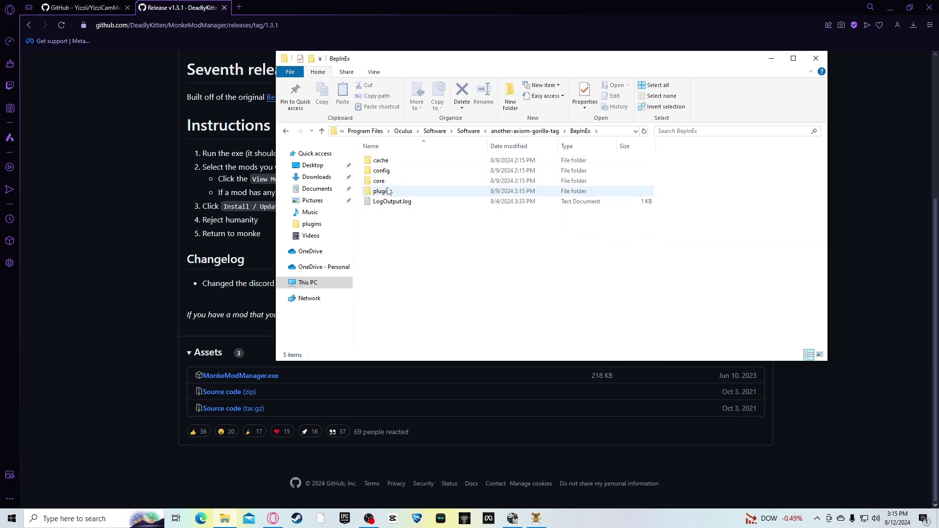
{"action": "double_click", "coordinate": [387, 191]}
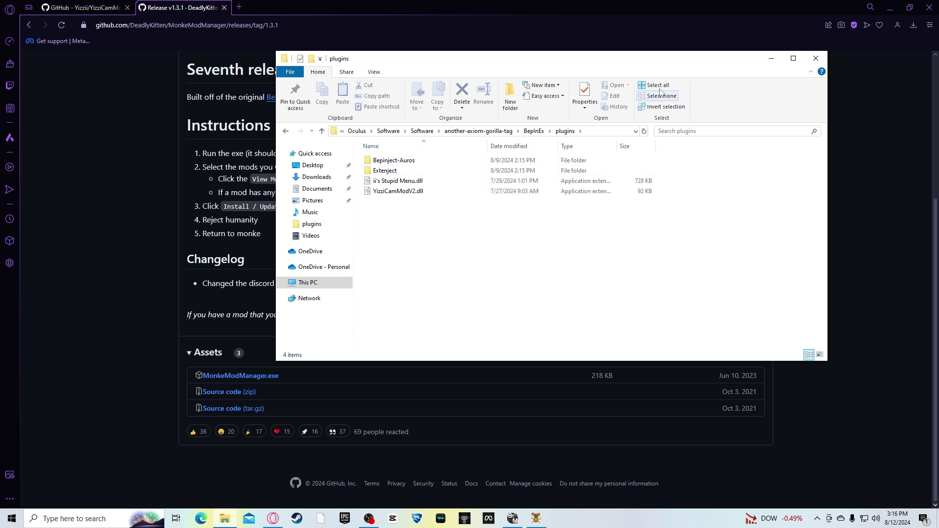
Download YizziCamModV2.dll from the 1.0.8 GitHub release into the Downloads folder.
{"action": "left_click", "coordinate": [770, 59]}
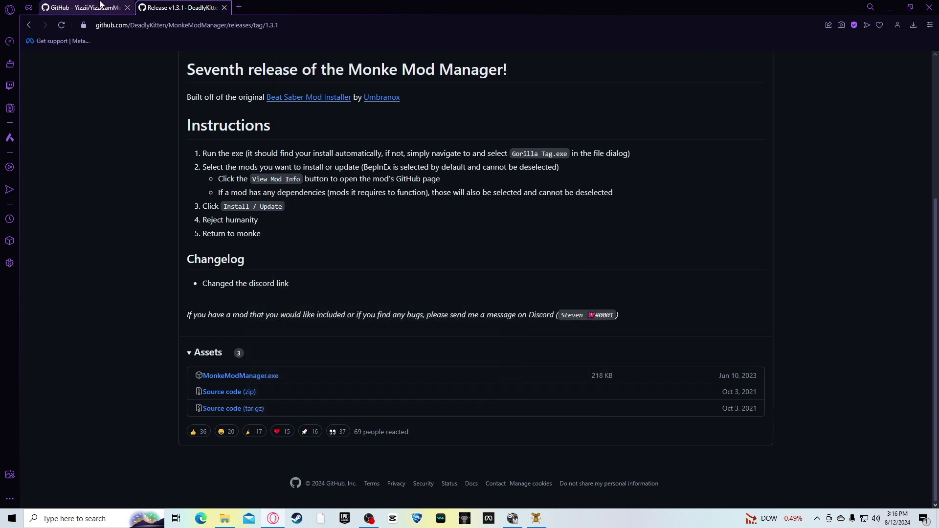
{"action": "left_click", "coordinate": [96, 4]}
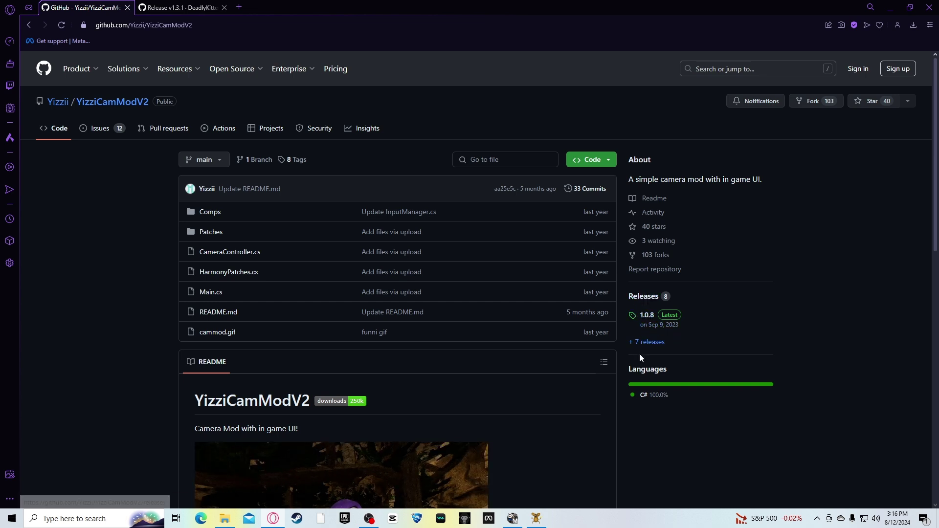
{"action": "left_click", "coordinate": [657, 321]}
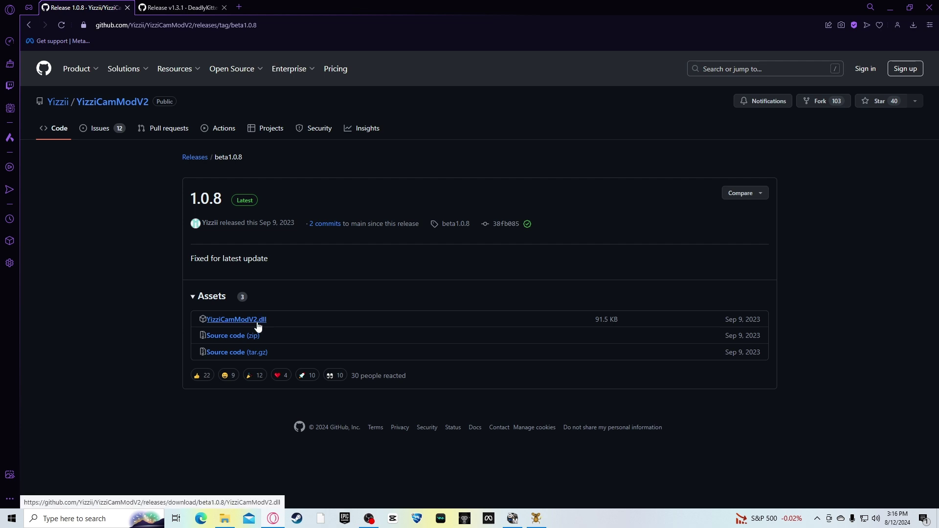
{"action": "left_click", "coordinate": [257, 321]}
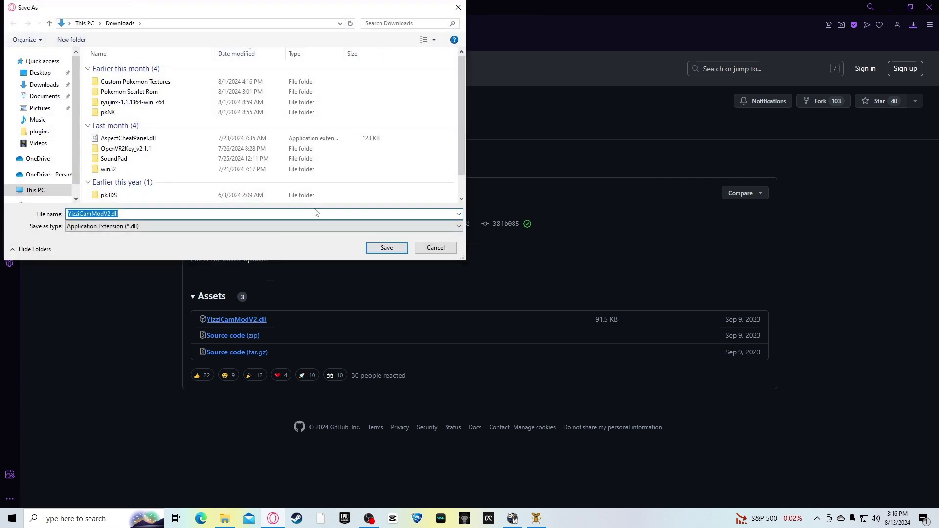
{"action": "left_click", "coordinate": [377, 247]}
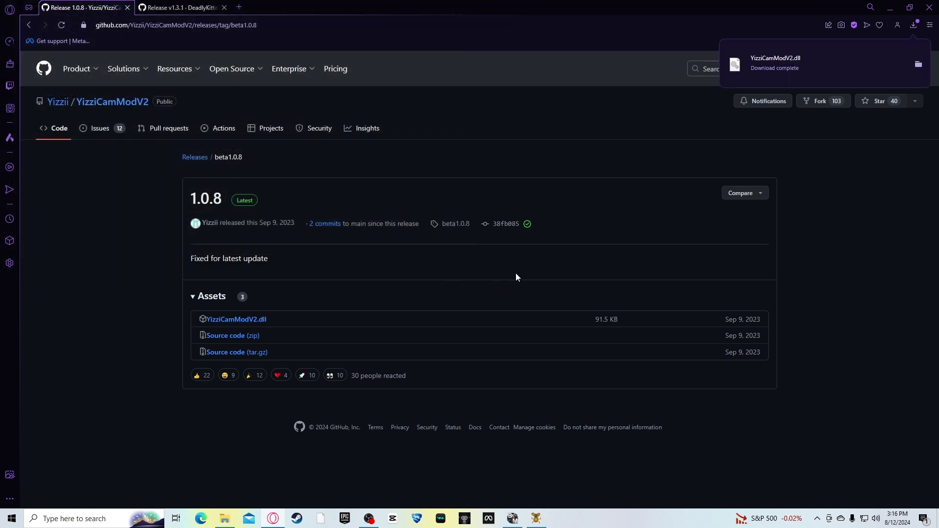
Open the plugins and Downloads folders side by side, try dragging YizziCamModV2.dll over, then minimize Downloads.
{"action": "left_click", "coordinate": [223, 519]}
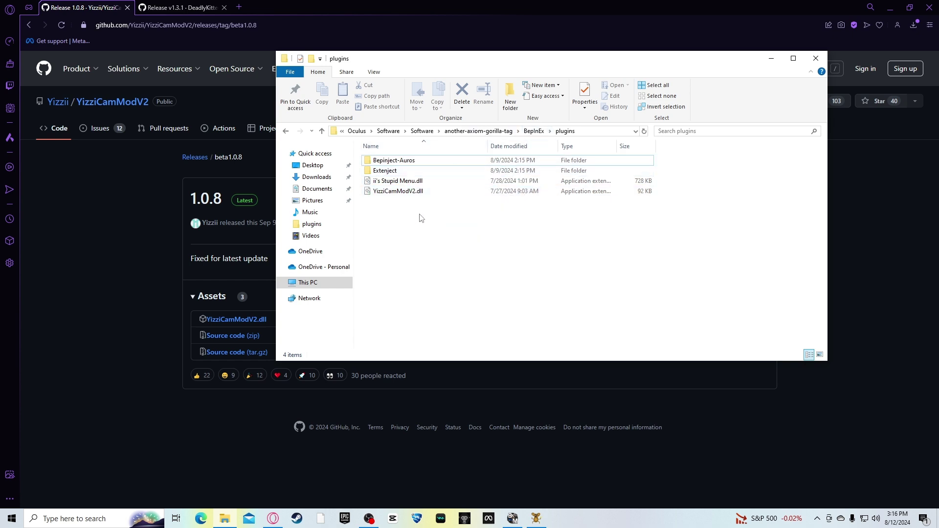
{"action": "right_click", "coordinate": [232, 518]}
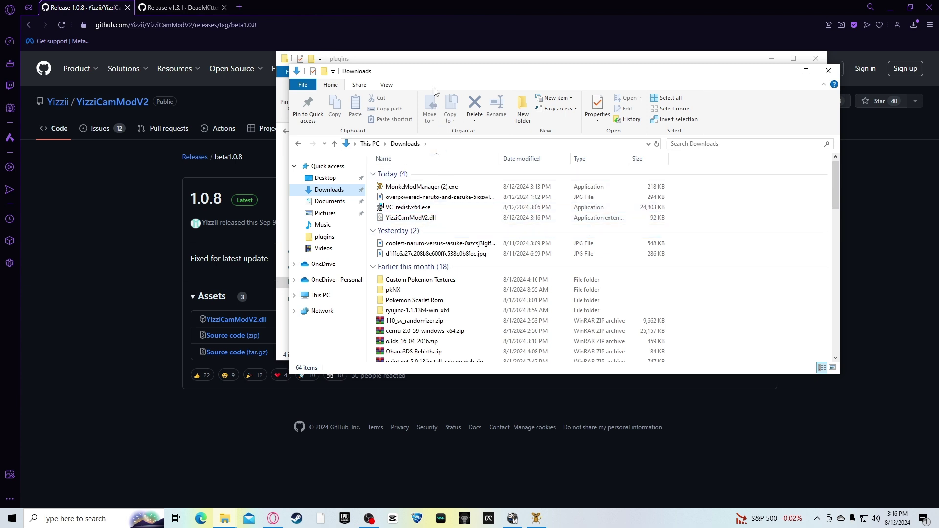
{"action": "left_click_drag", "start_coordinate": [435, 84], "coordinate": [374, 289]}
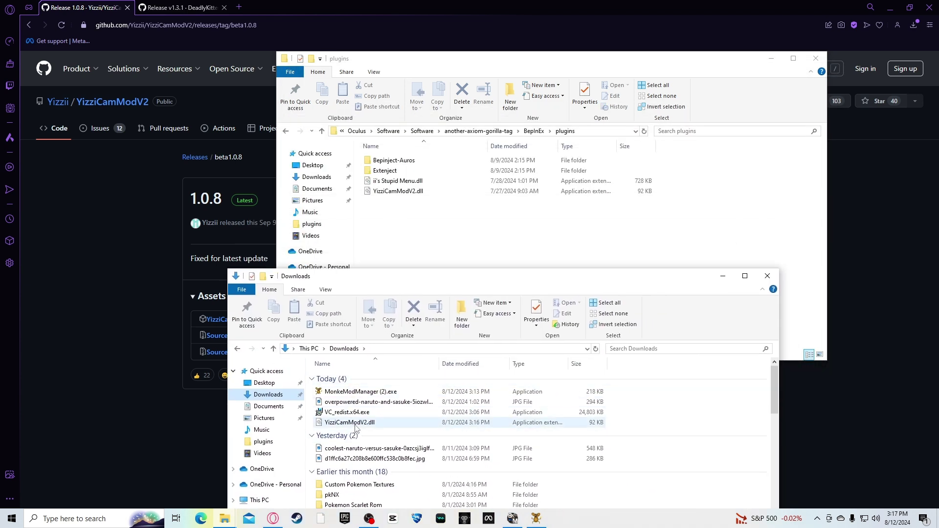
{"action": "left_click_drag", "start_coordinate": [355, 423], "coordinate": [405, 216]}
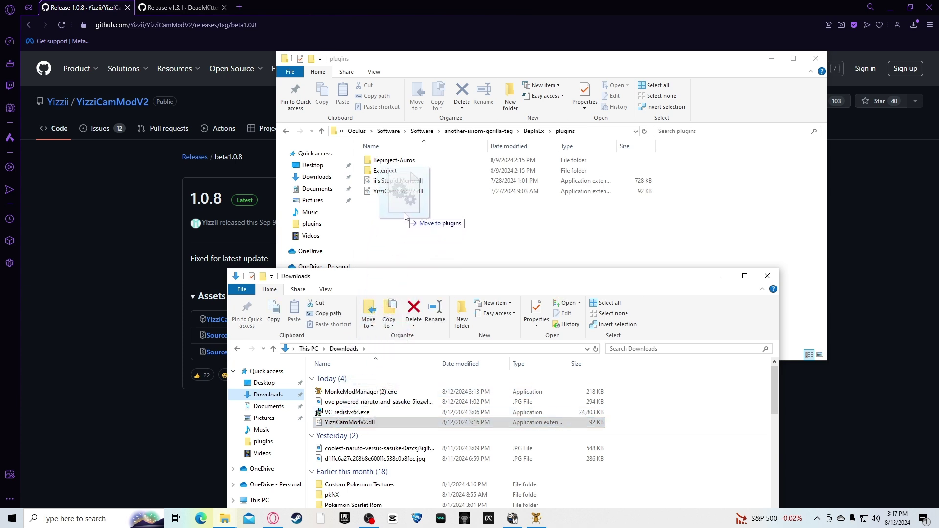
{"action": "left_click_drag", "start_coordinate": [405, 216], "coordinate": [402, 414]}
{"action": "left_click", "coordinate": [713, 279]}
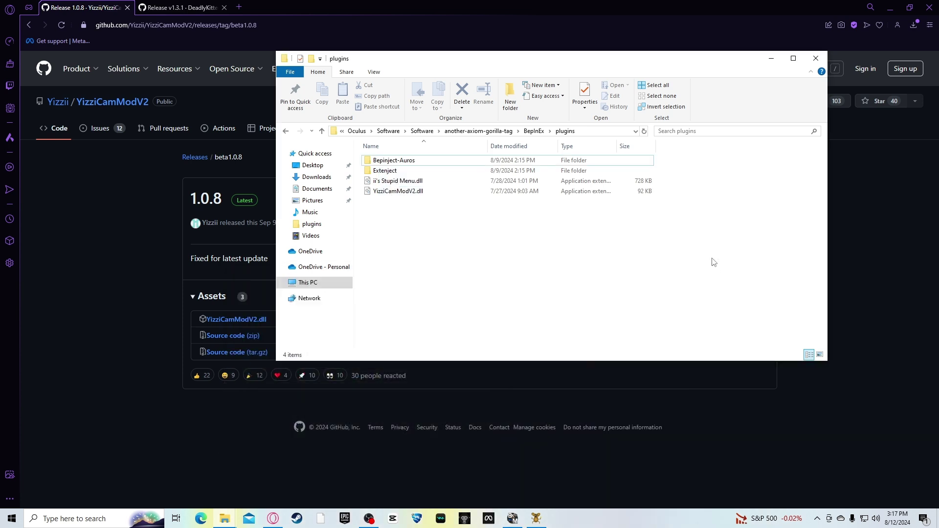
Minimize the BepInEx plugins folder window.
{"action": "left_click", "coordinate": [770, 60]}
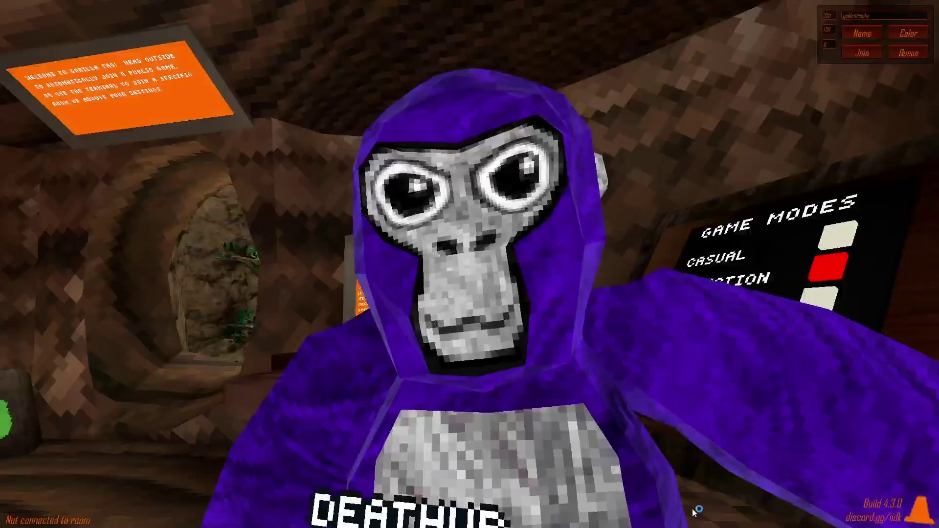